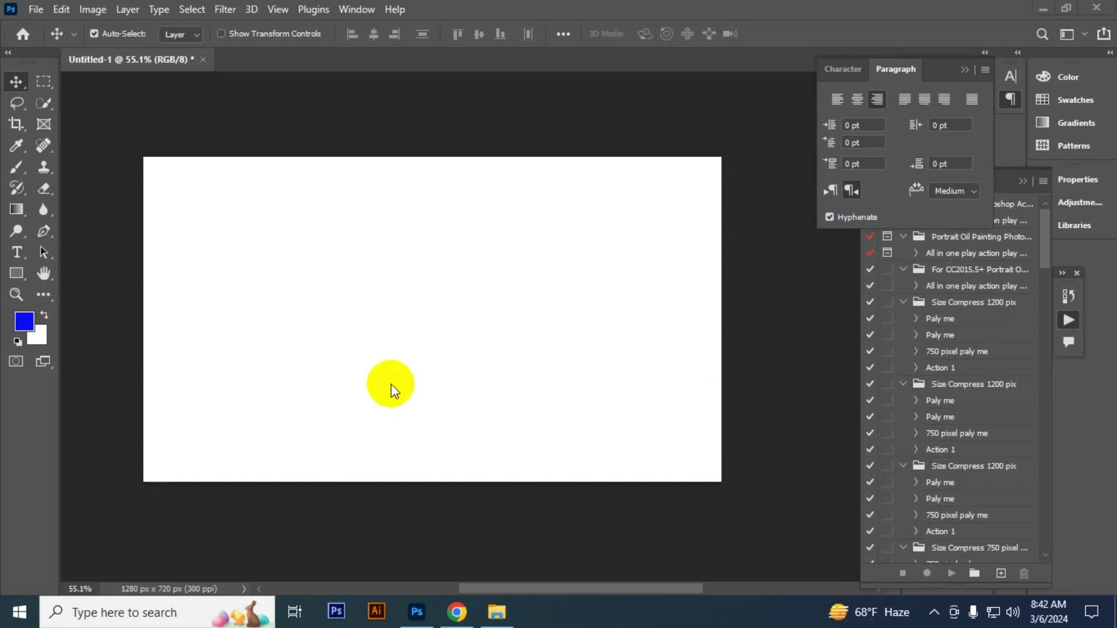
- Place blue Lorem Ipsum placeholder text on the white canvas with the Horizontal Type tool
{"action": "left_click", "coordinate": [16, 253]}
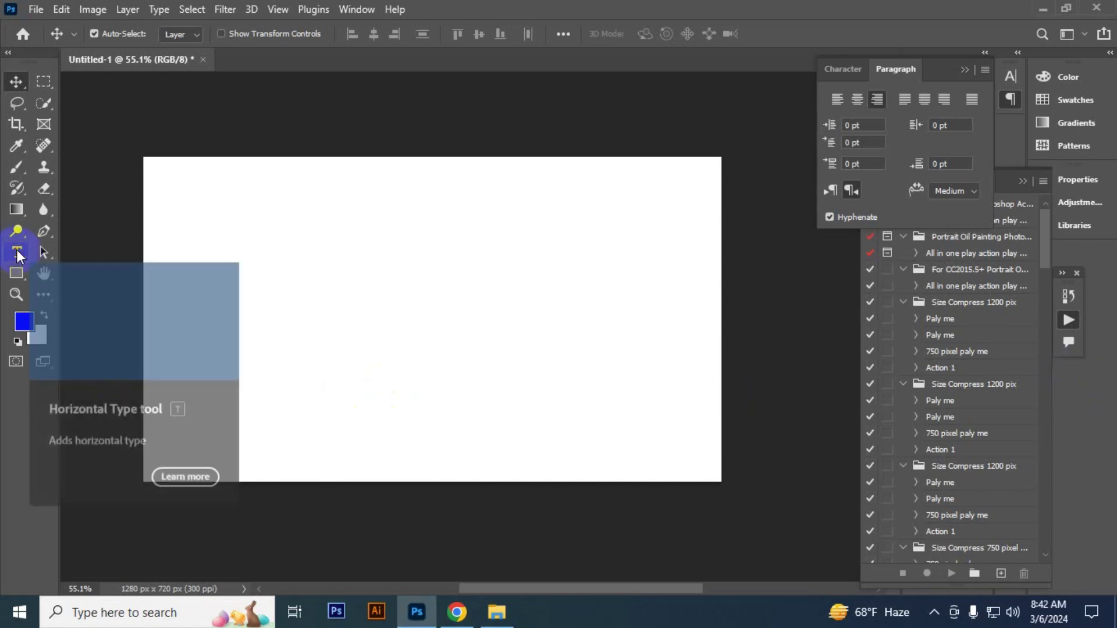
{"action": "left_click", "coordinate": [310, 297]}
{"action": "key", "text": "ctrl+Return"}
- Scale the placeholder text up with Free Transform and shift it toward the canvas left
{"action": "key", "text": "ctrl+t"}
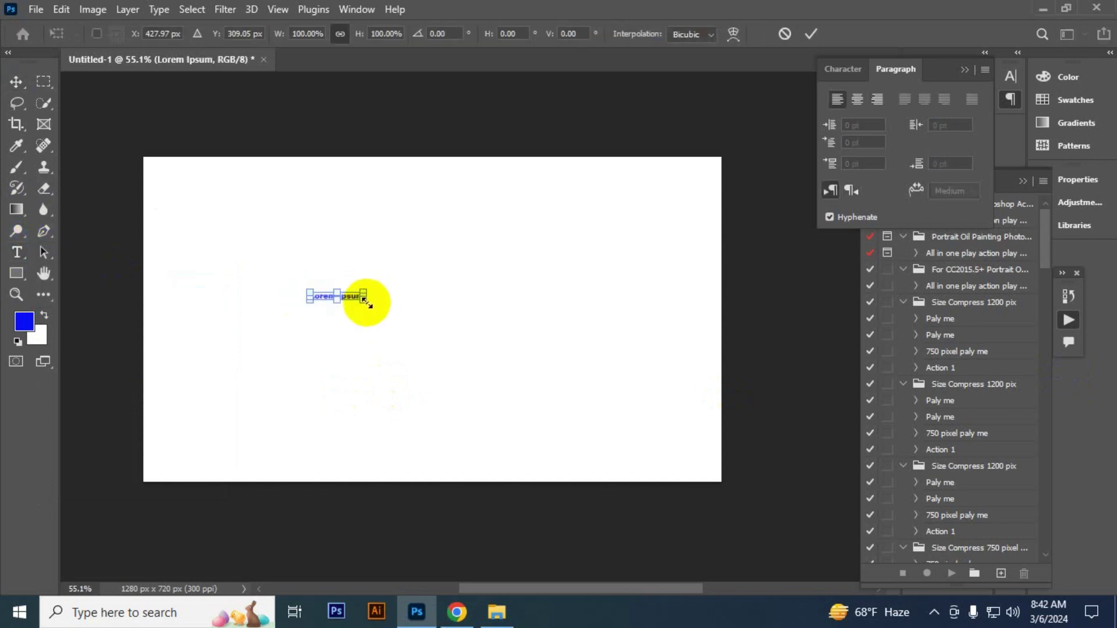
{"action": "left_click_drag", "start_coordinate": [364, 300], "coordinate": [610, 397]}
{"action": "left_click_drag", "start_coordinate": [558, 314], "coordinate": [500, 319]}
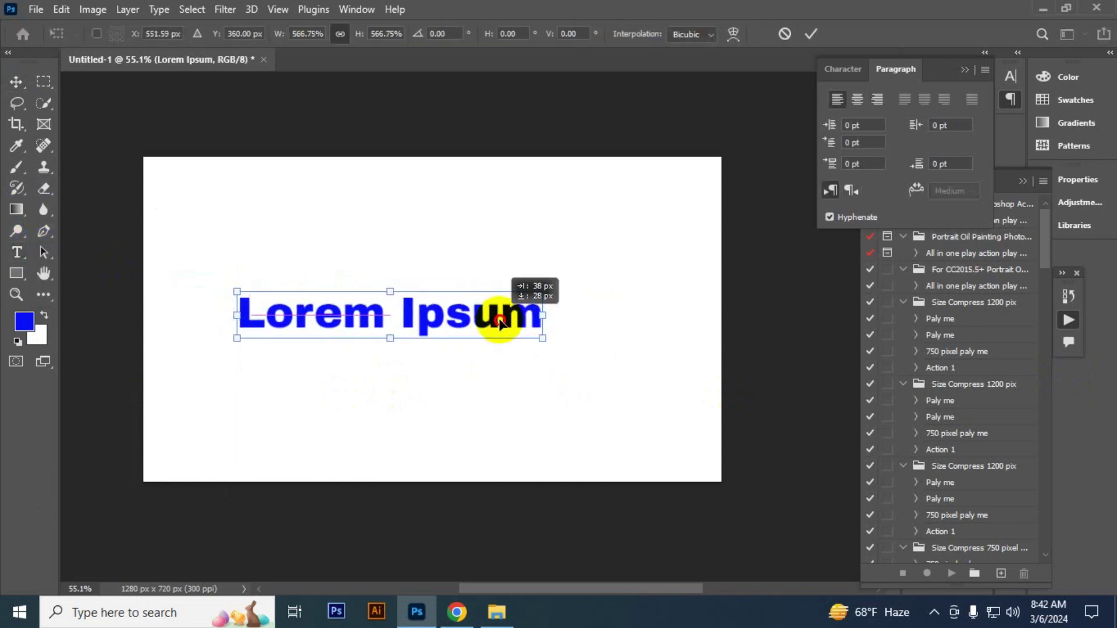
- Apply the resize and replace the placeholder with right-aligned 'who are you', question mark leading
{"action": "key", "text": "Return"}
{"action": "double_click", "coordinate": [336, 321]}
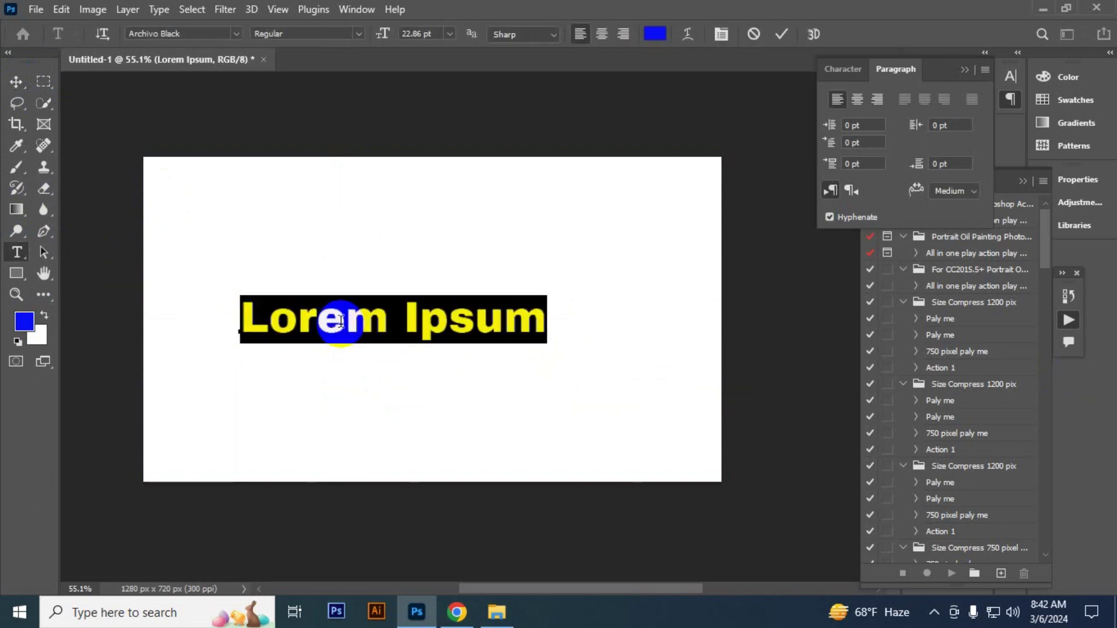
{"action": "key", "text": "ctrl+shift+r"}
{"action": "type", "text": "who "}
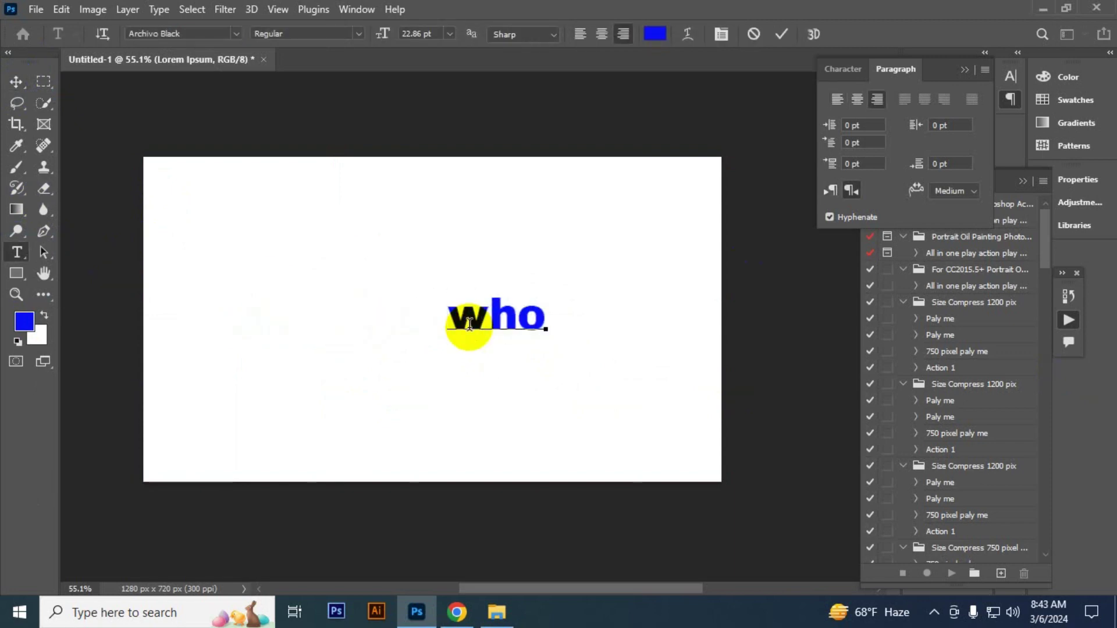
{"action": "type", "text": "are you"}
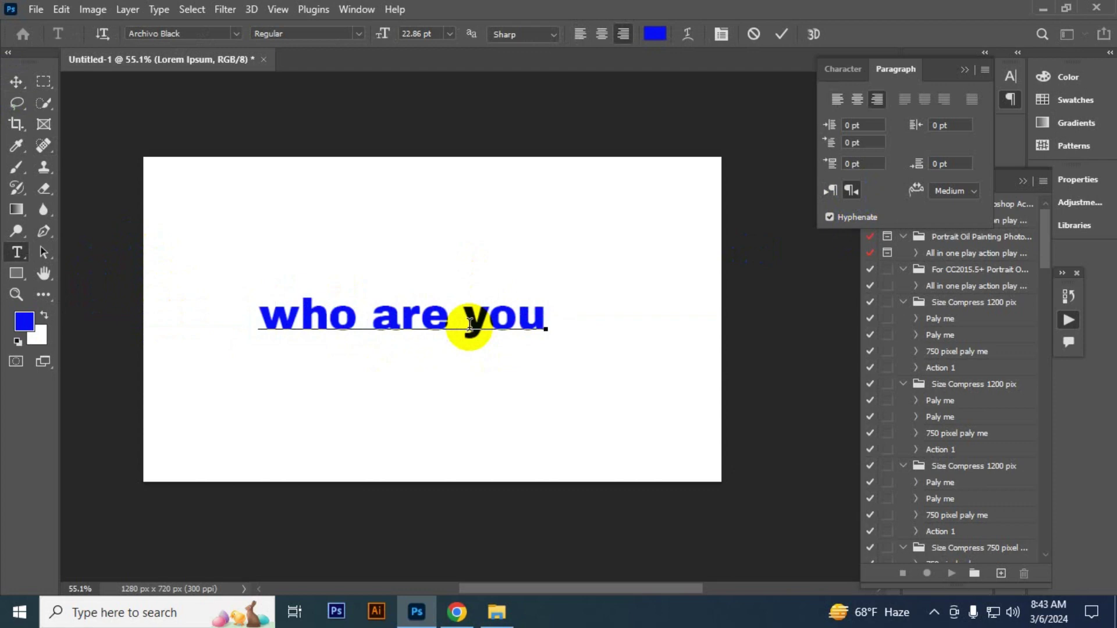
{"action": "type", "text": "?"}
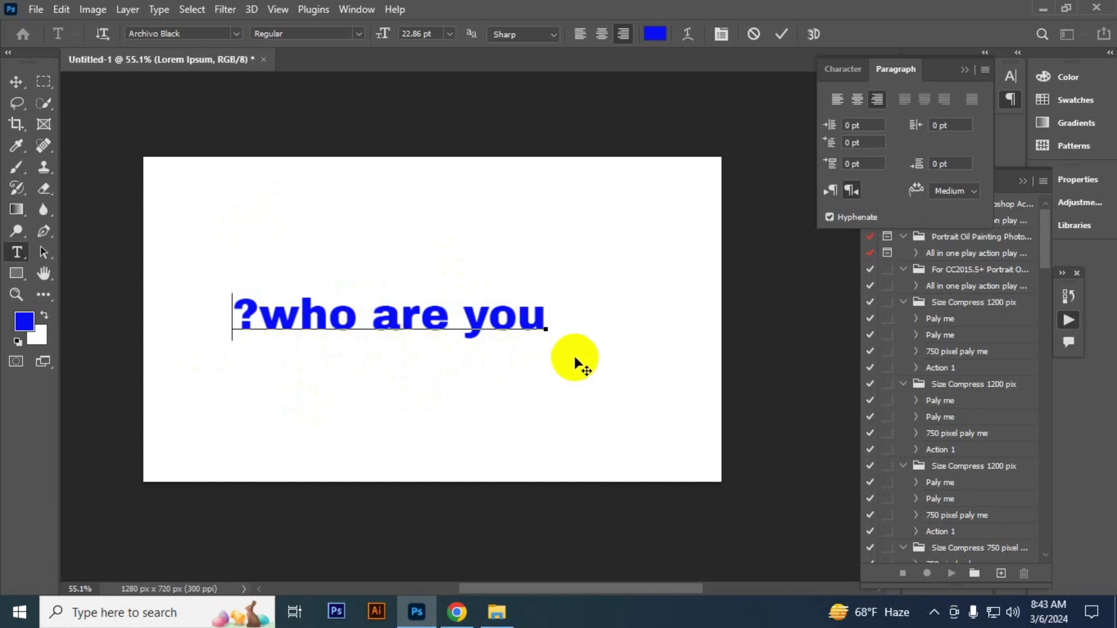
{"action": "double_click", "coordinate": [244, 312]}
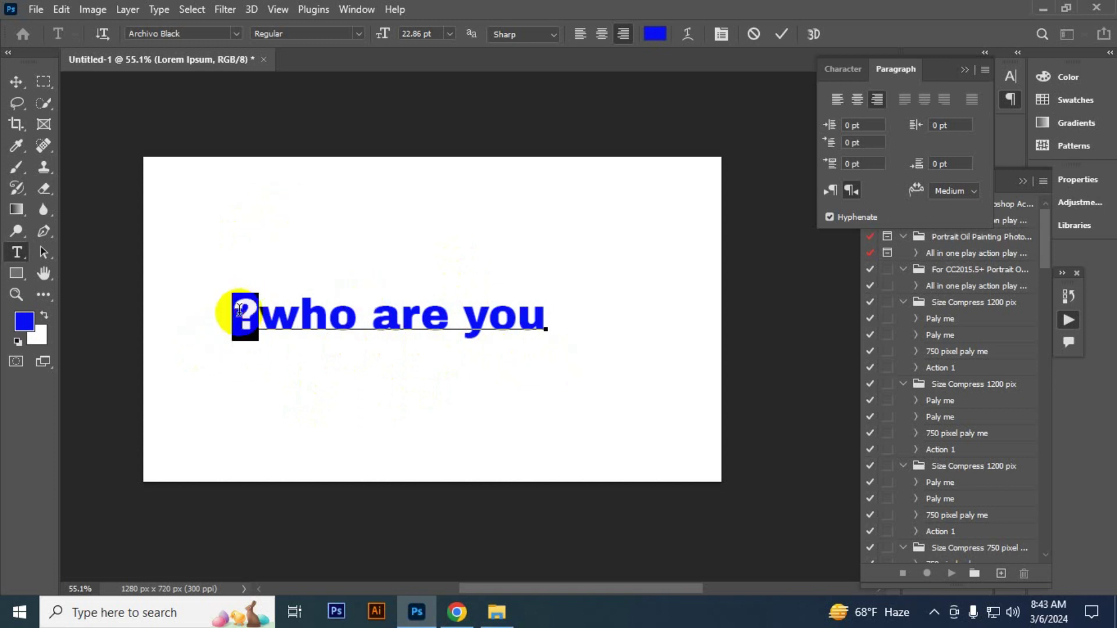
{"action": "left_click", "coordinate": [340, 325]}
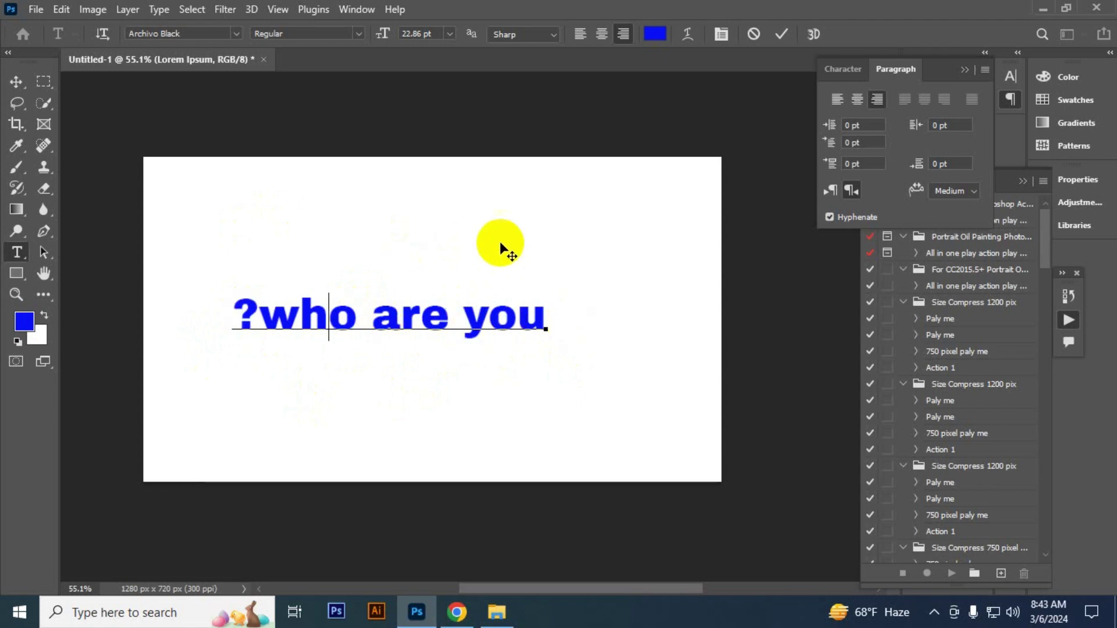
- Set Left-to-Right paragraph direction in the Paragraph panel, then drag the text toward centre
{"action": "left_click", "coordinate": [16, 81]}
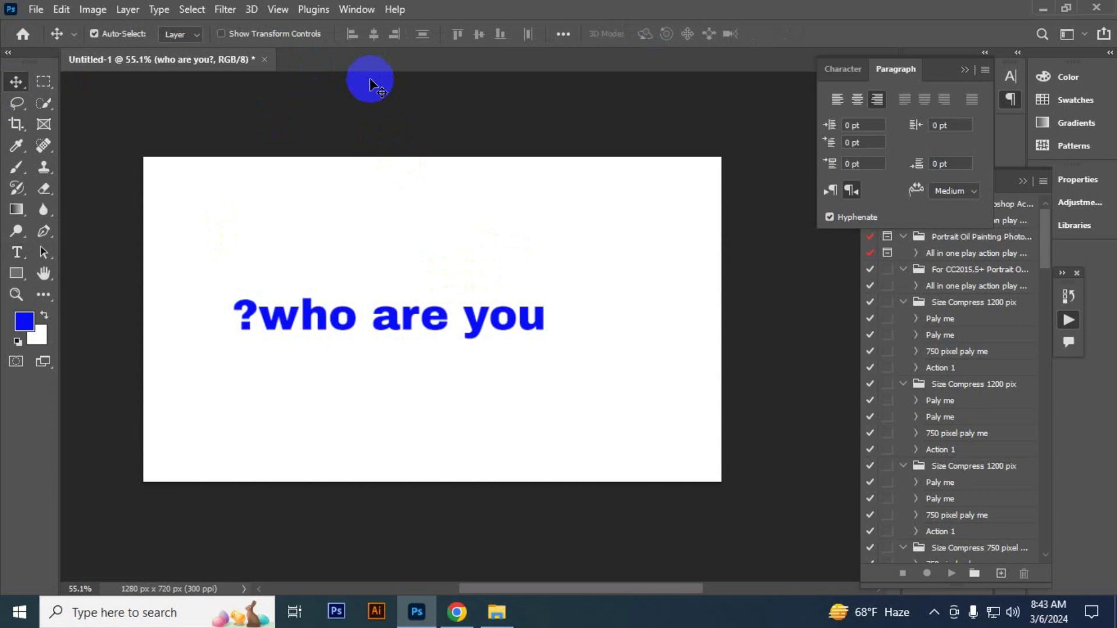
{"action": "left_click", "coordinate": [357, 9]}
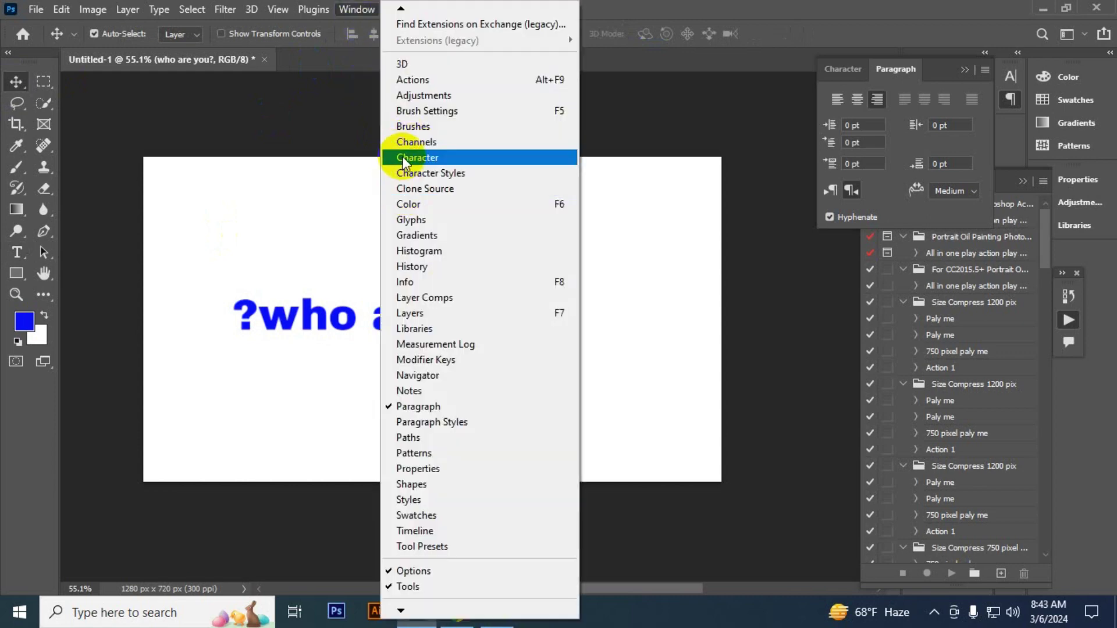
{"action": "left_click", "coordinate": [449, 156]}
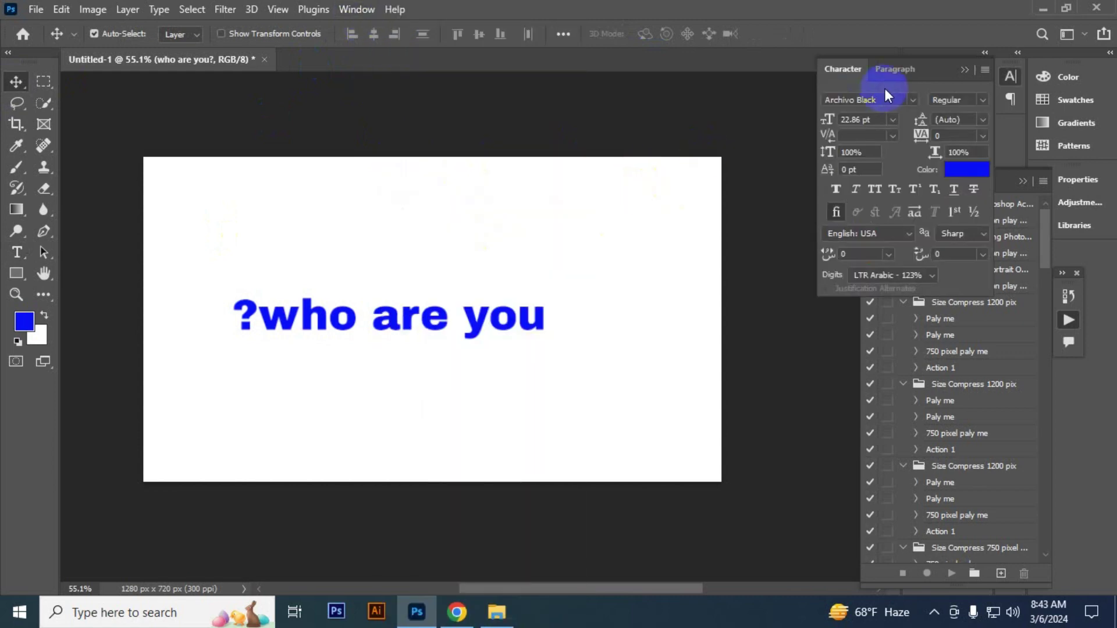
{"action": "left_click", "coordinate": [895, 69]}
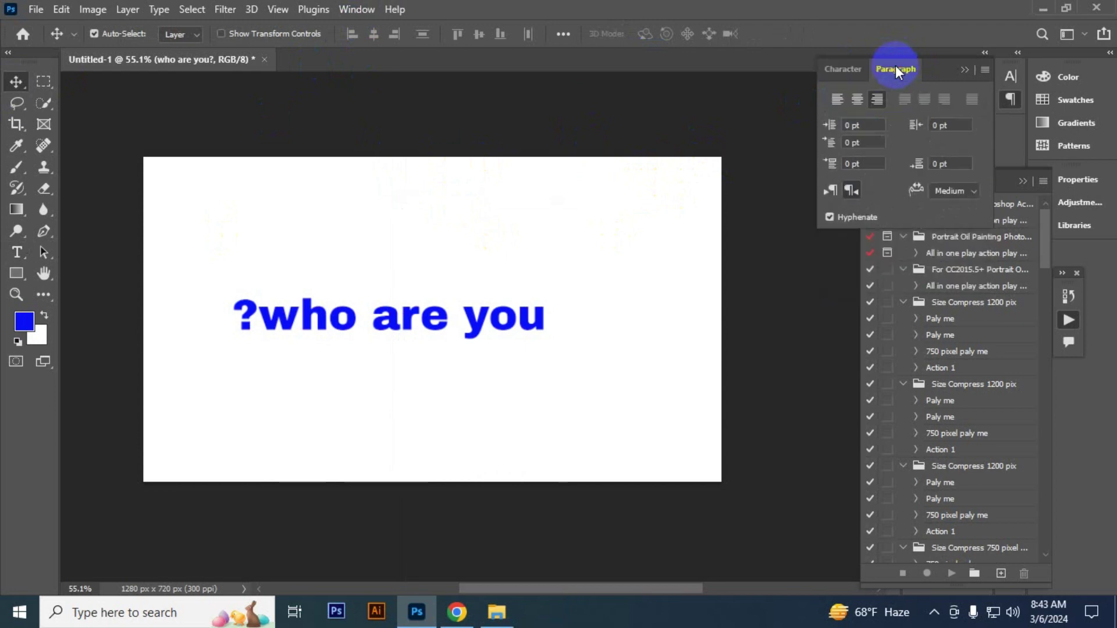
{"action": "left_click", "coordinate": [828, 192]}
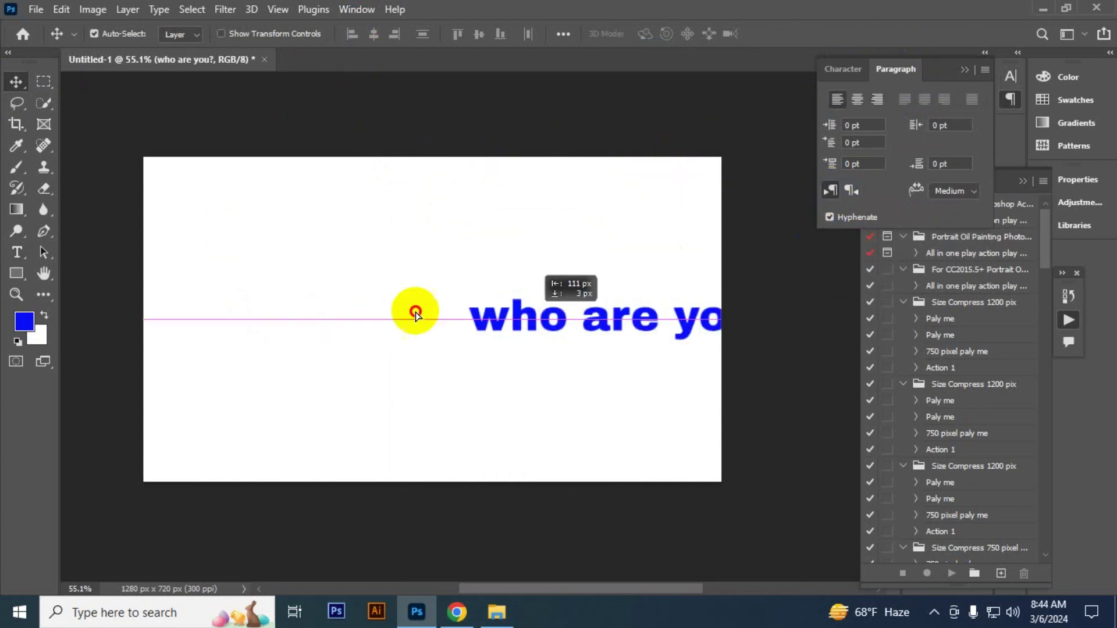
{"action": "left_click_drag", "start_coordinate": [414, 316], "coordinate": [343, 305]}
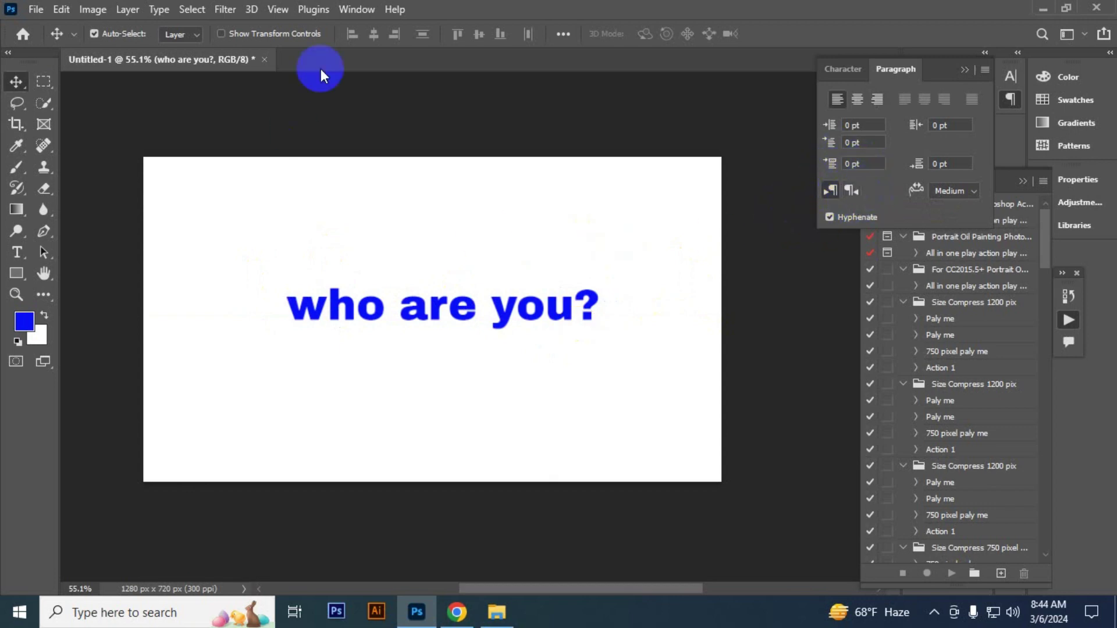
{"action": "left_click", "coordinate": [160, 11]}
{"action": "mouse_move", "coordinate": [200, 301]}
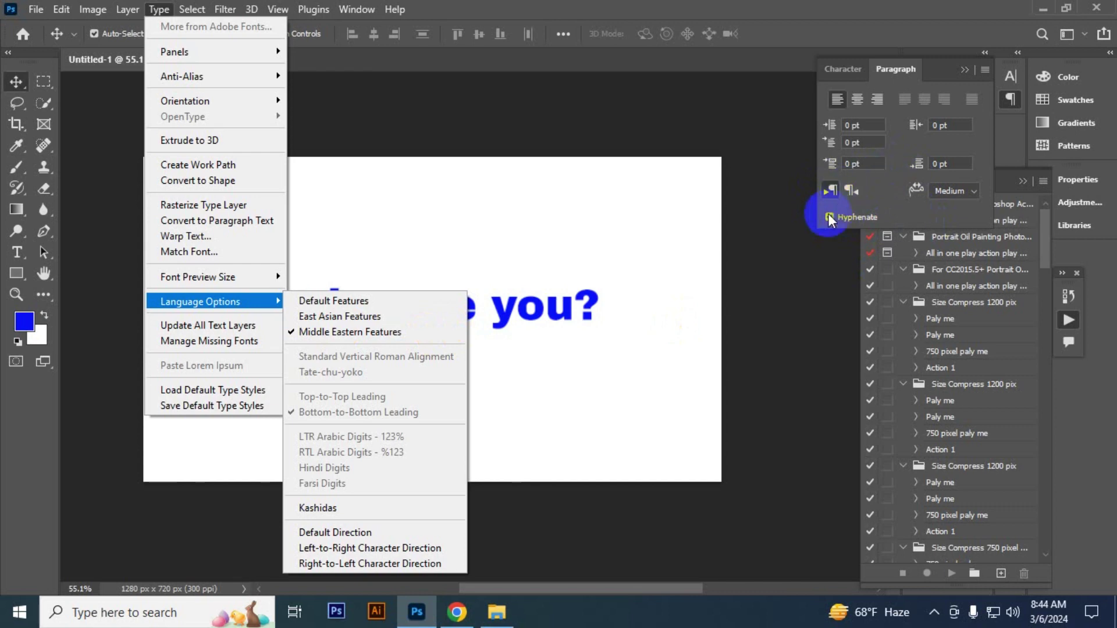
{"action": "left_click", "coordinate": [654, 277]}
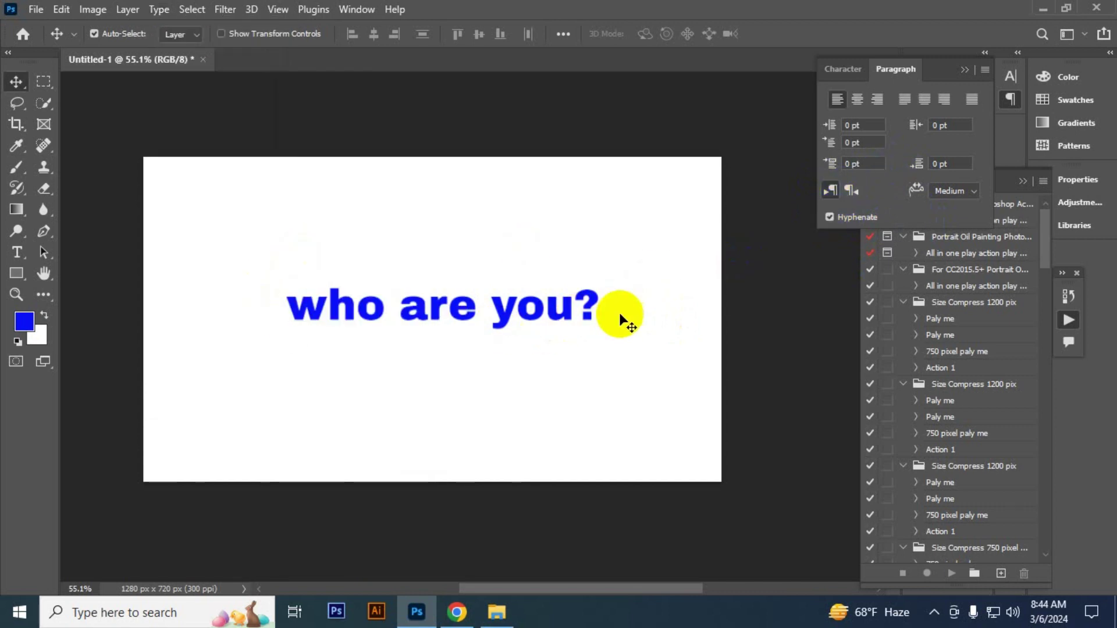